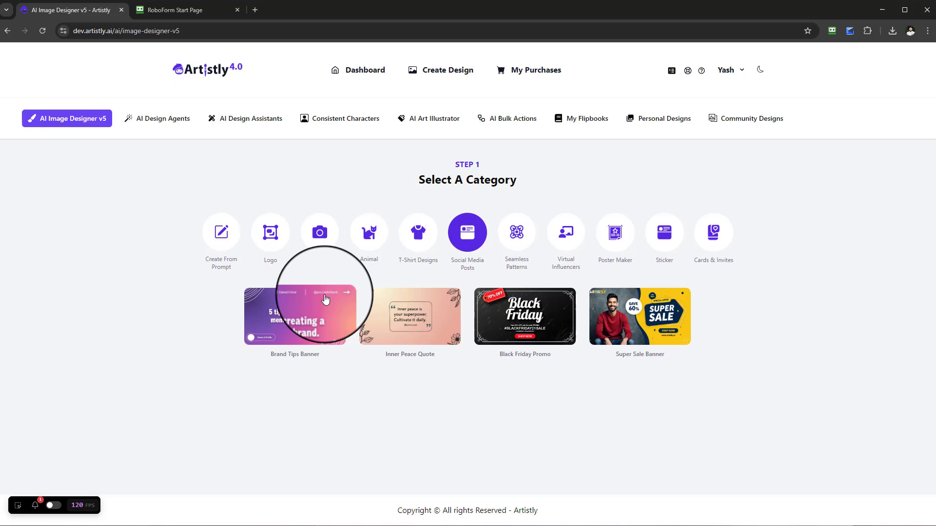
# - Apply the Black Friday Promo template and review its prompt text, set to High Quality at 1:1 (1024 X 1024)
pyautogui.click(516, 316)
pyautogui.scroll(4, 537, 243)
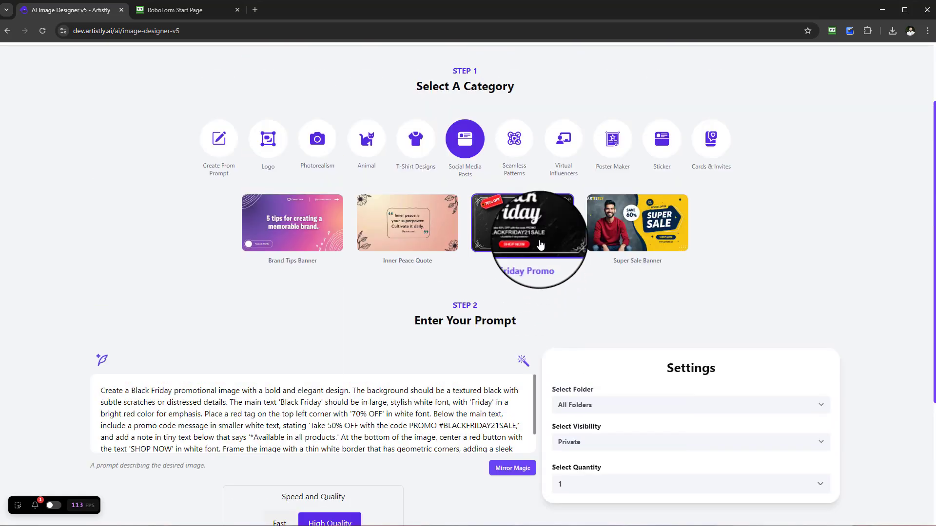
pyautogui.scroll(2, 484, 272)
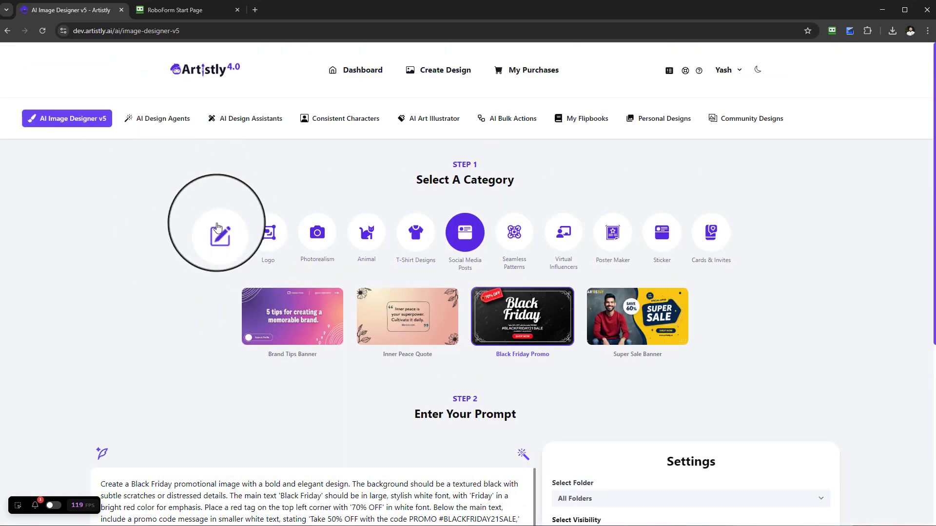
pyautogui.scroll(-3, 309, 303)
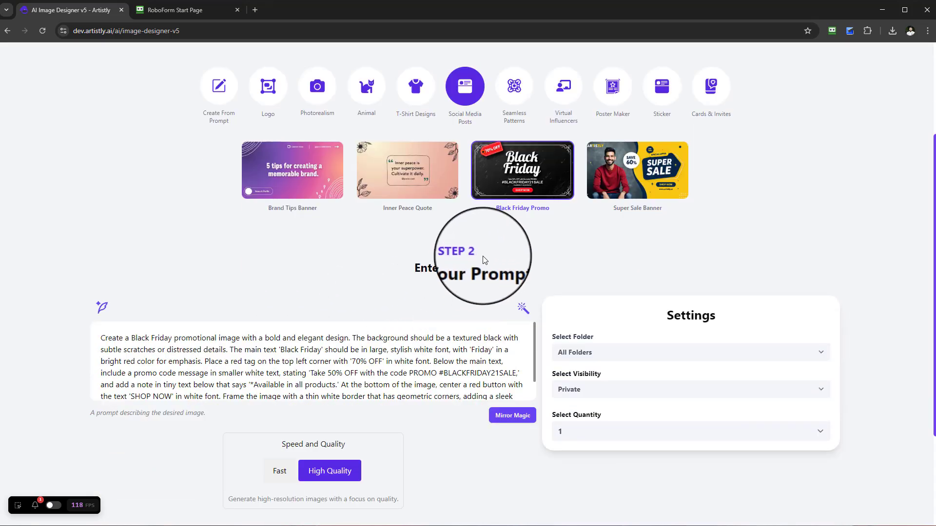
pyautogui.scroll(-2, 484, 259)
pyautogui.moveTo(100, 240); pyautogui.dragTo(486, 299)
pyautogui.click(453, 284)
pyautogui.scroll(1, 404, 277)
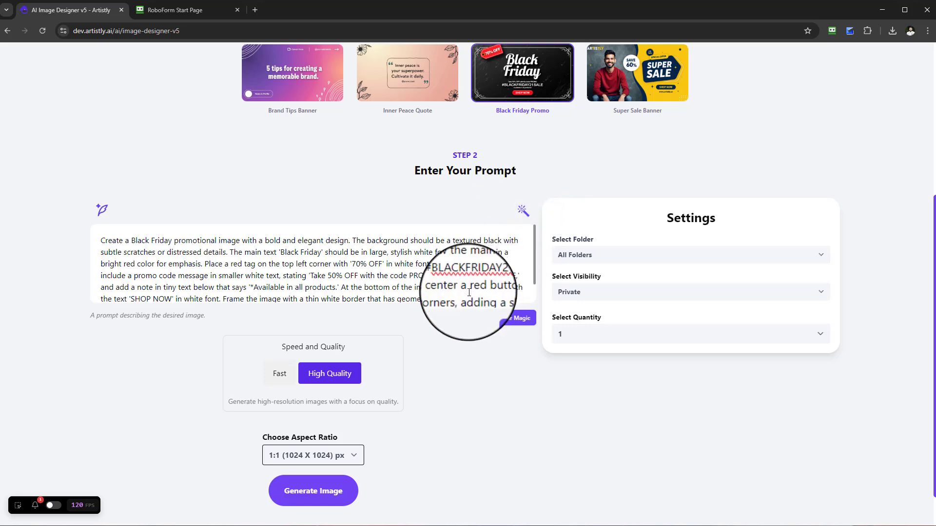
pyautogui.scroll(-1, 469, 285)
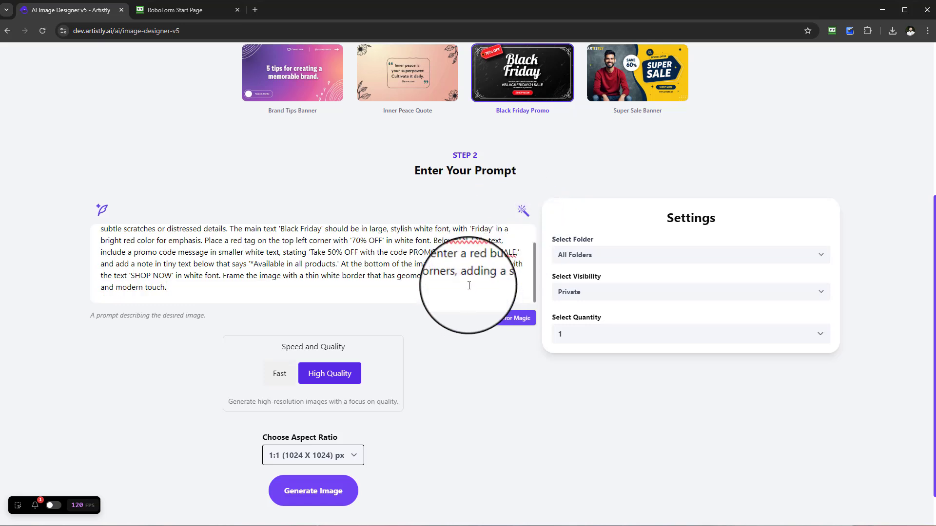
pyautogui.click(518, 326)
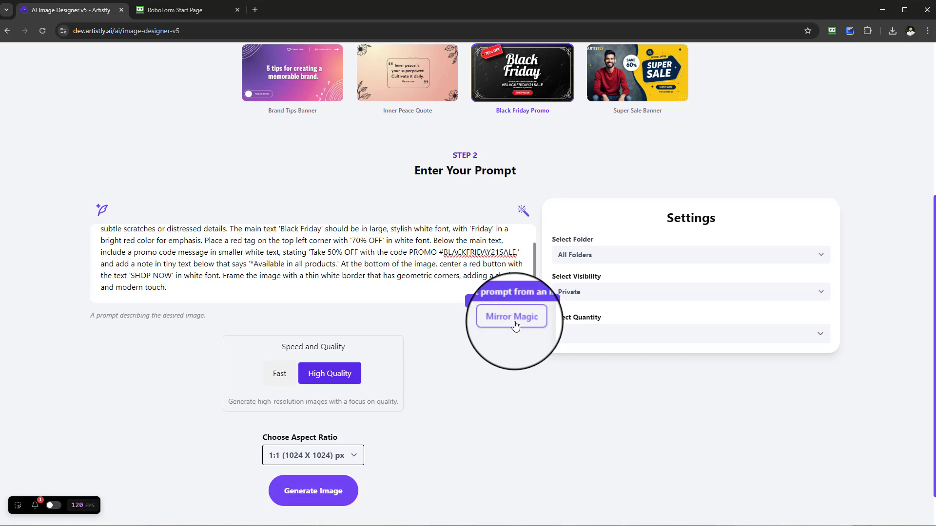
pyautogui.scroll(2, 490, 246)
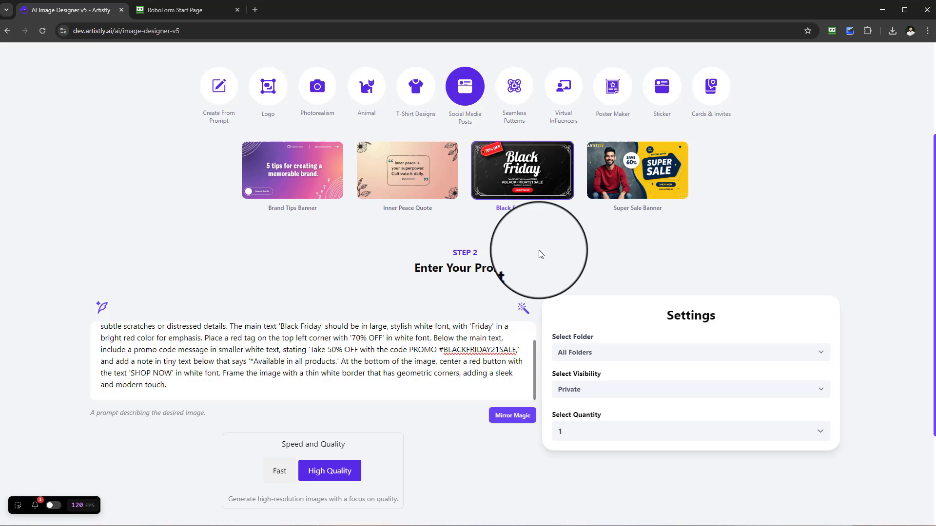
pyautogui.click(511, 415)
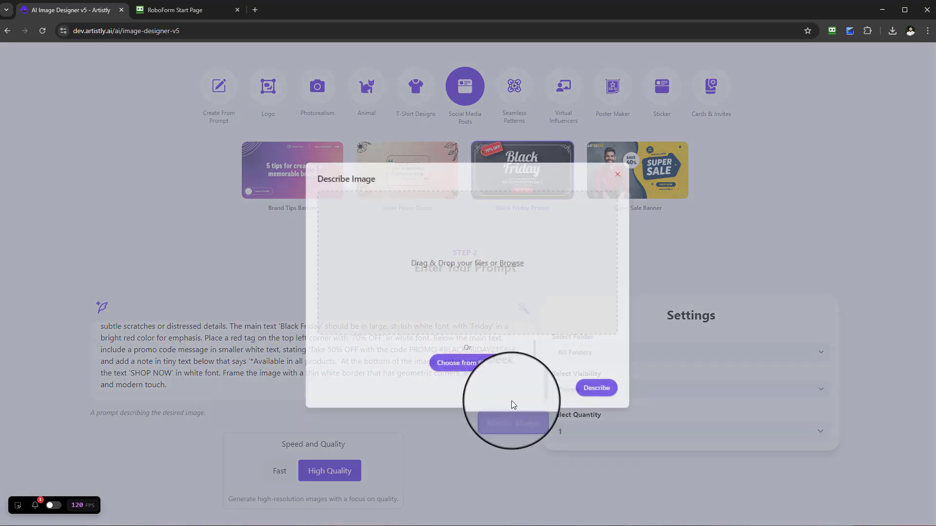
pyautogui.click(620, 173)
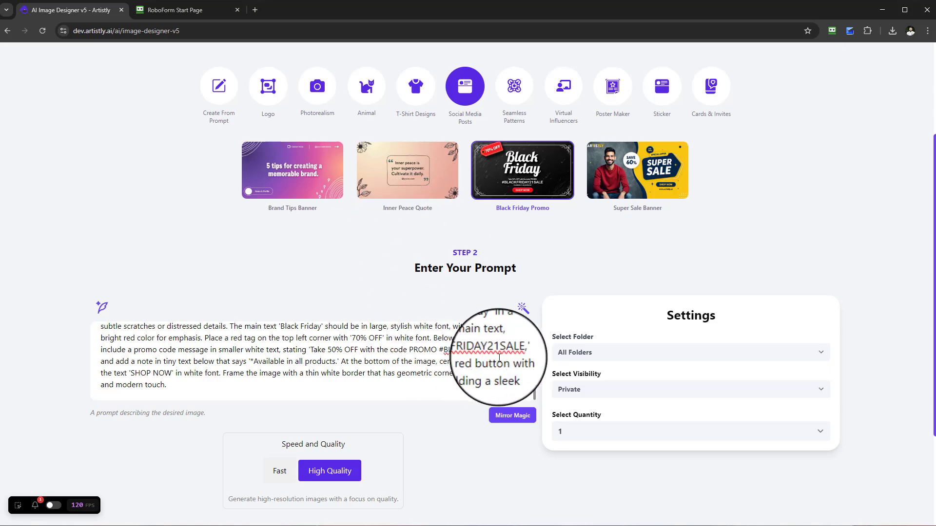
pyautogui.scroll(-1, 378, 366)
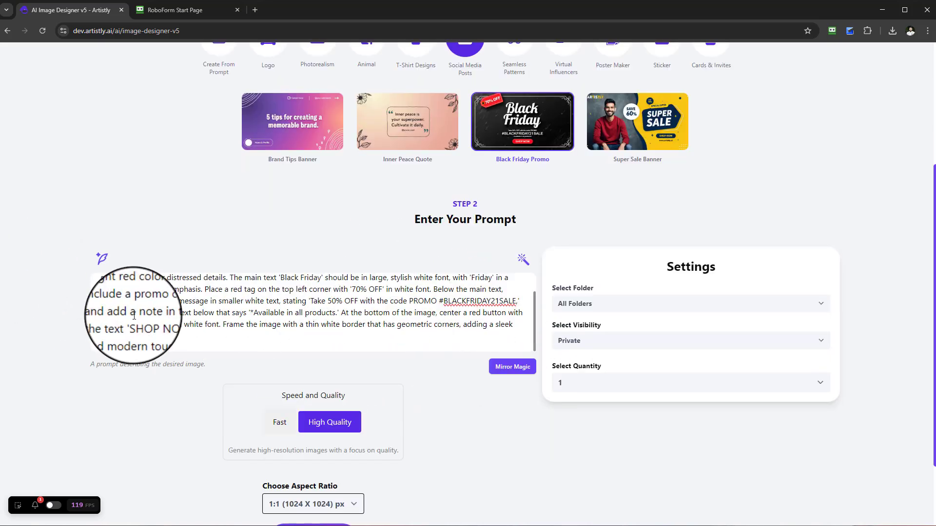
pyautogui.scroll(-2, 122, 273)
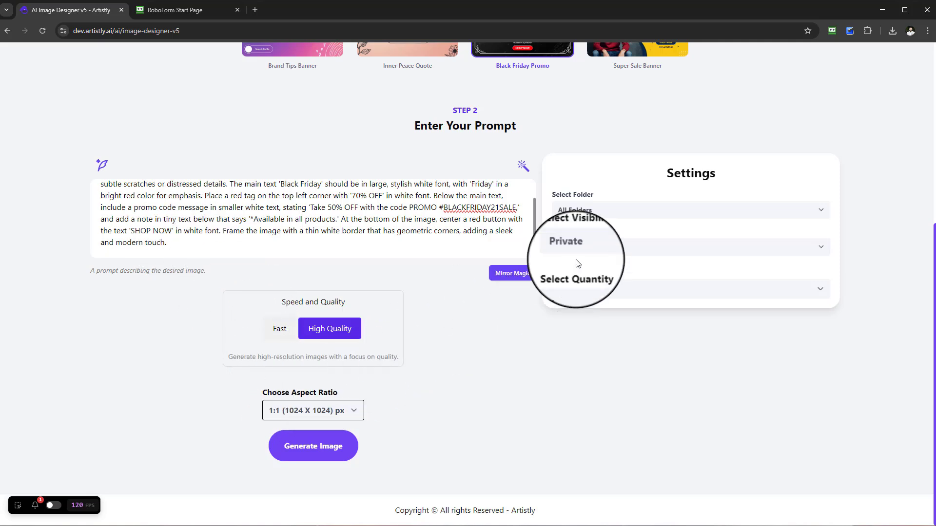
# - Keep 1:1 ratio and Private visibility, set quantity to 4, and generate the Black Friday images
pyautogui.click(307, 411)
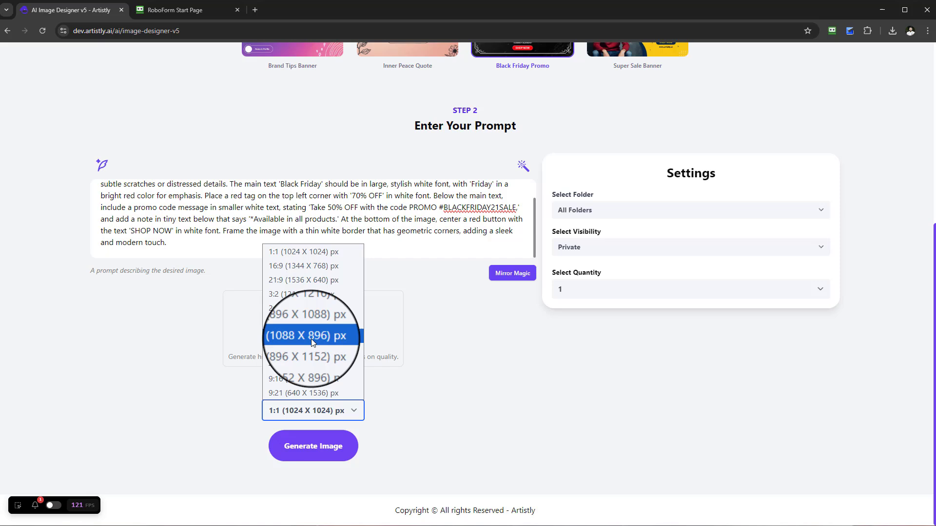
pyautogui.click(512, 334)
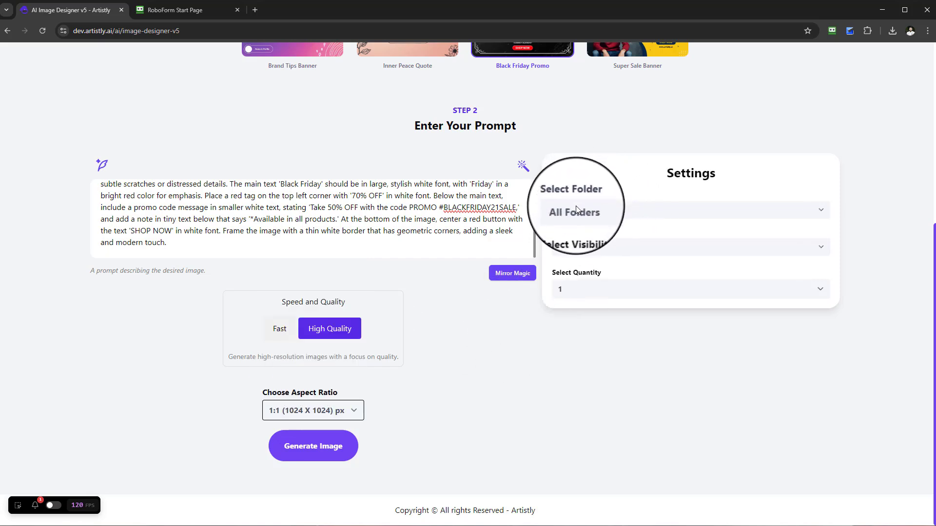
pyautogui.click(575, 247)
pyautogui.click(575, 292)
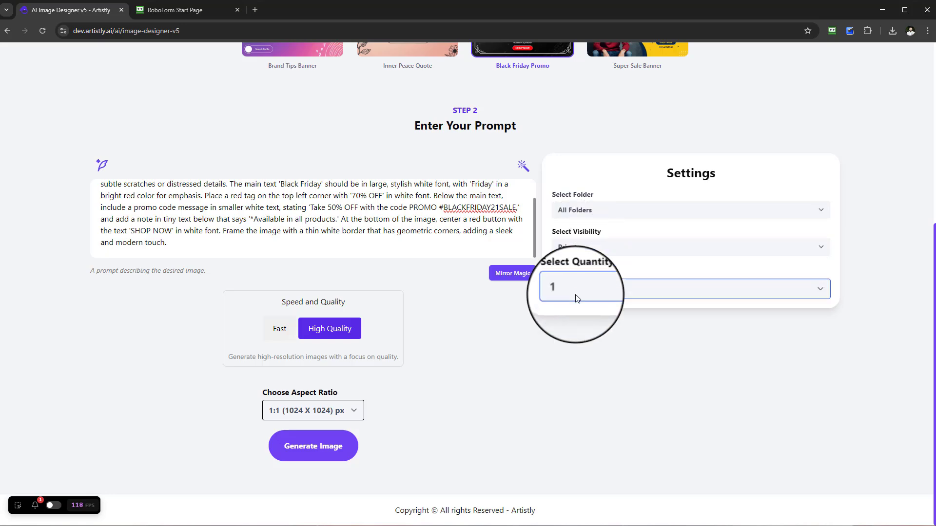
pyautogui.click(574, 293)
pyautogui.click(573, 351)
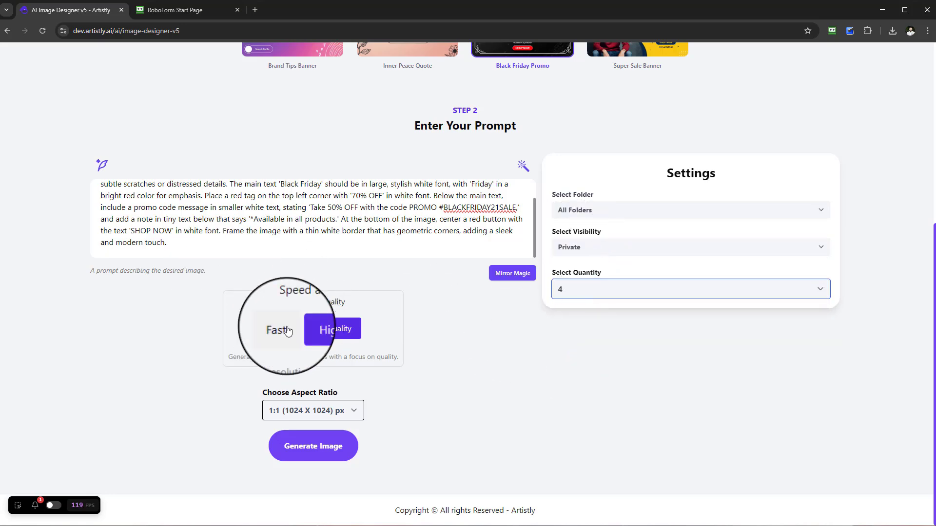
pyautogui.scroll(3, 312, 321)
pyautogui.scroll(-3, 314, 453)
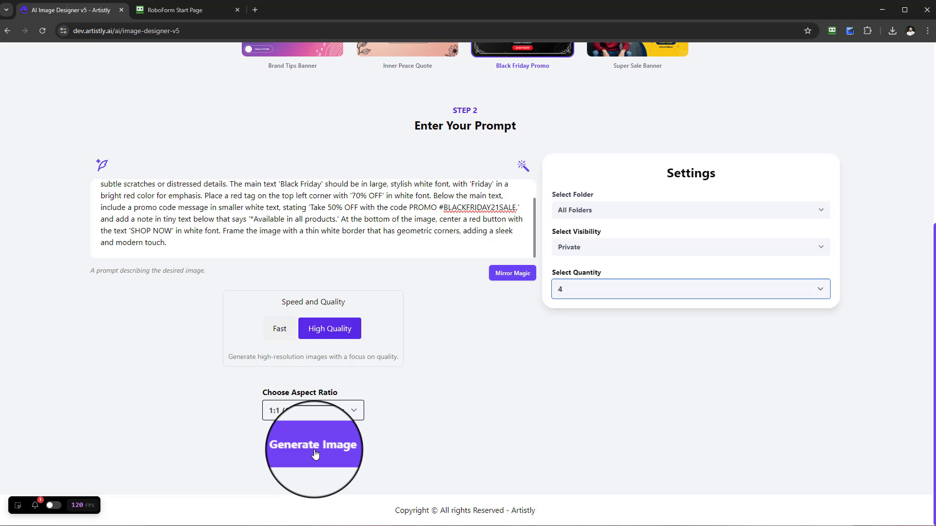
pyautogui.click(314, 454)
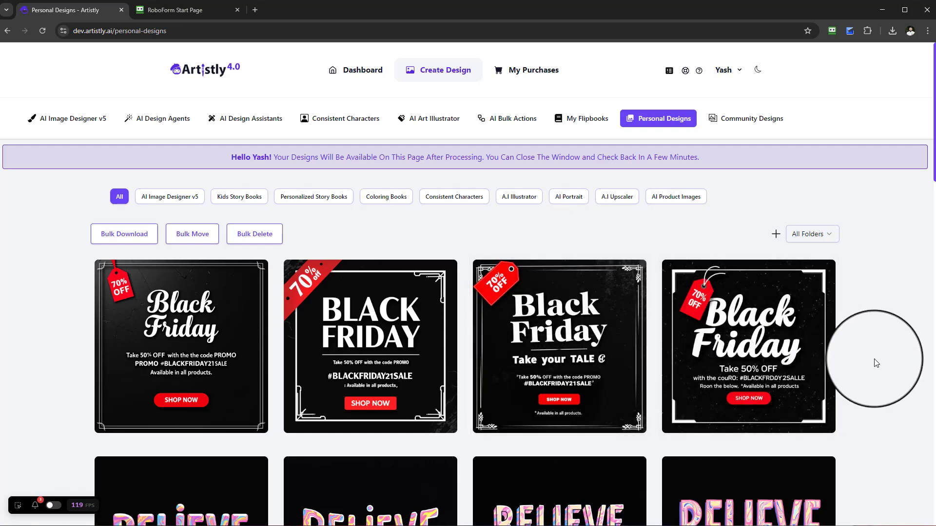
# - Show the details window of the fourth Black Friday card (1024 x 1024, Private)
pyautogui.scroll(-1, 872, 377)
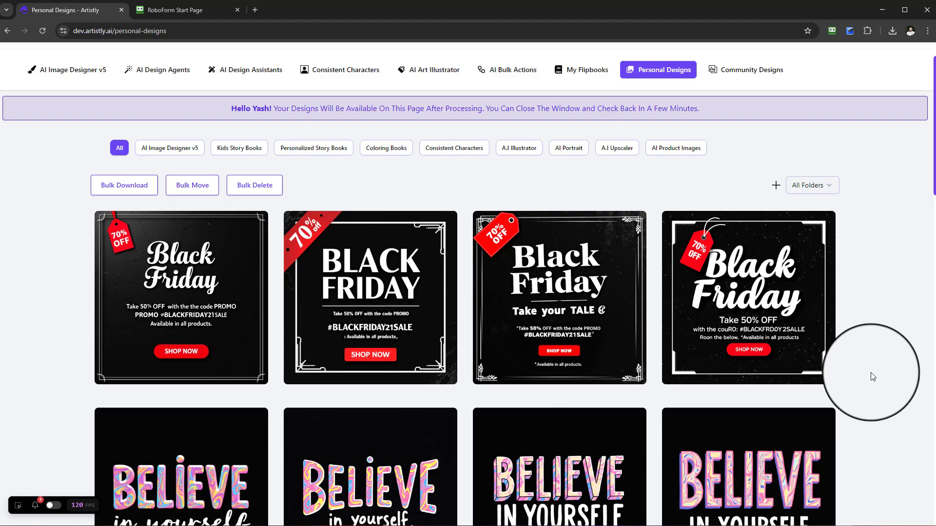
pyautogui.scroll(2, 873, 377)
pyautogui.scroll(-2, 780, 292)
pyautogui.click(725, 299)
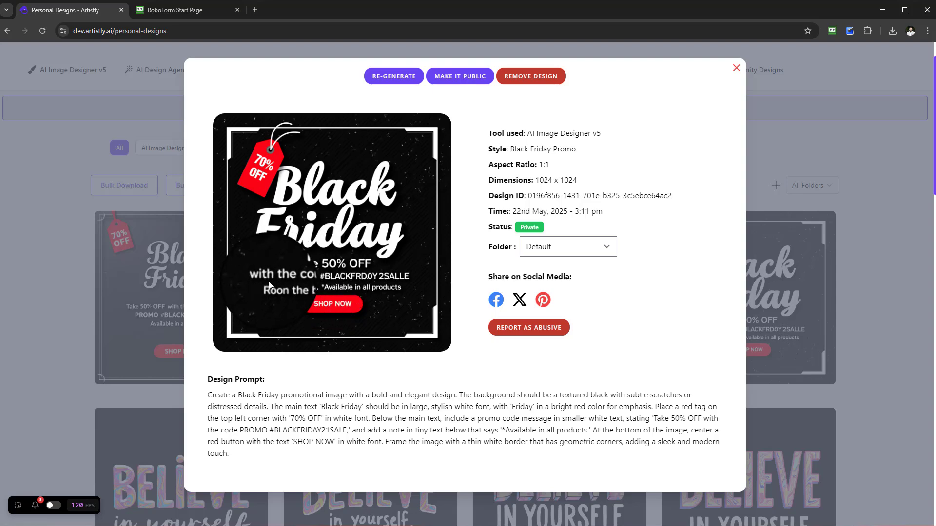
pyautogui.click(736, 68)
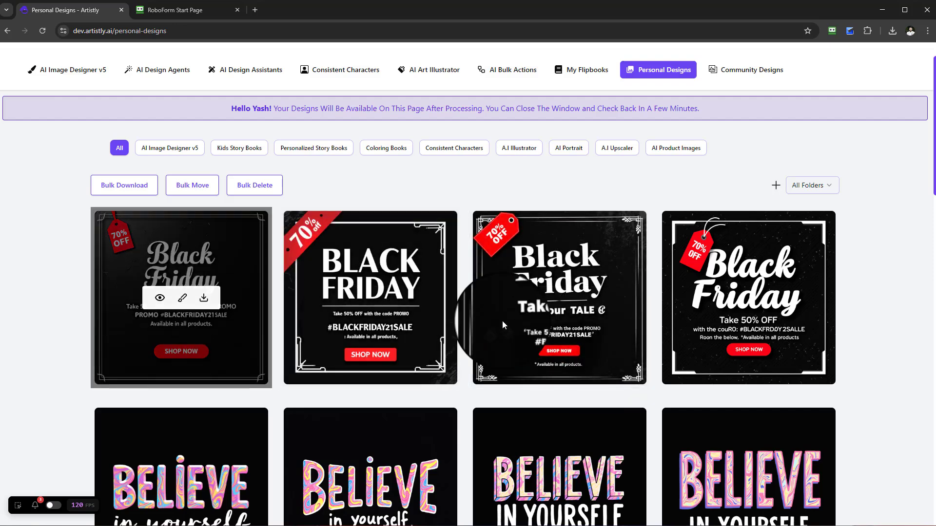
pyautogui.click(726, 299)
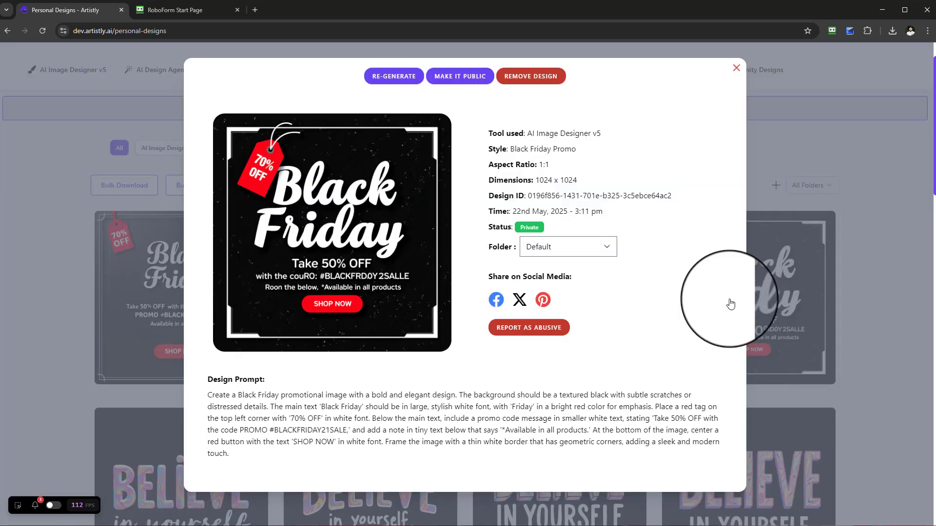
# - Re-generate a new image from this Black Friday design's prompt in AI Image Designer v5
pyautogui.click(394, 73)
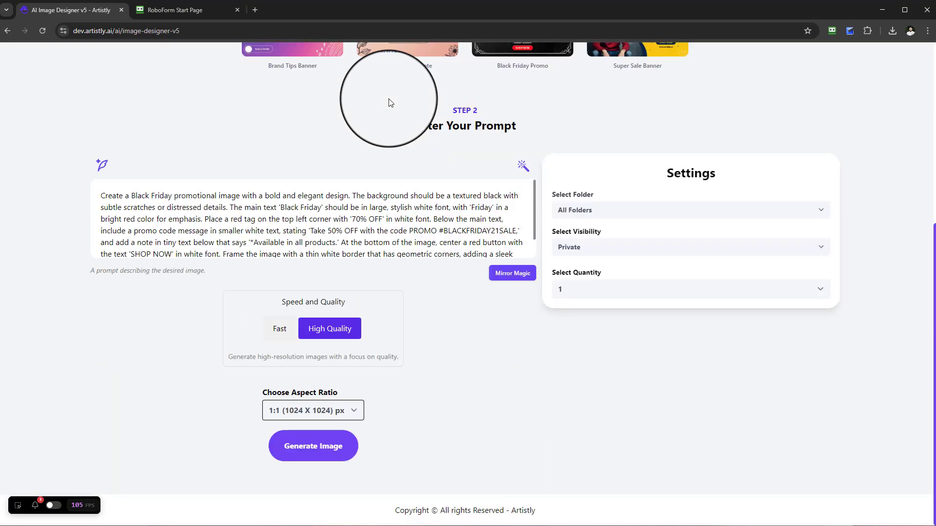
pyautogui.click(338, 449)
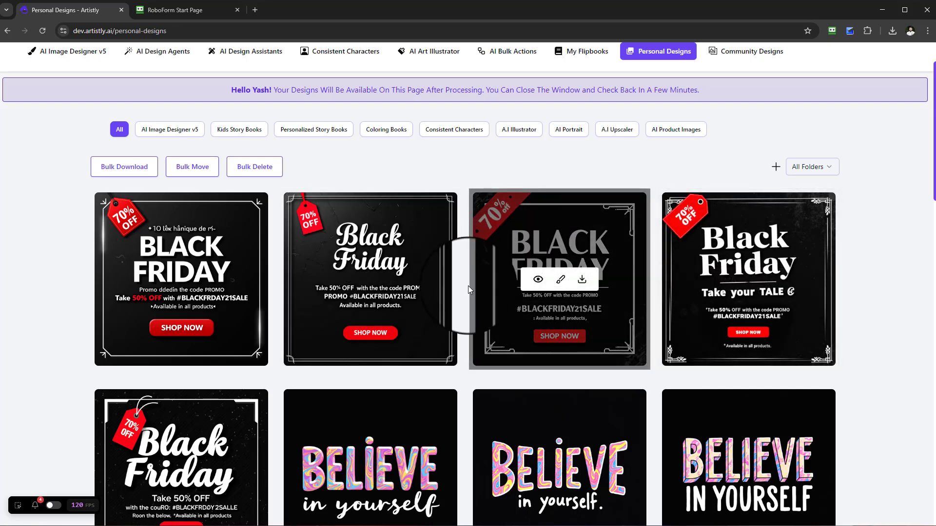
# - Load the second Black Friday card's prompt into AI Image Designer v5 via RE-GENERATE
pyautogui.click(350, 280)
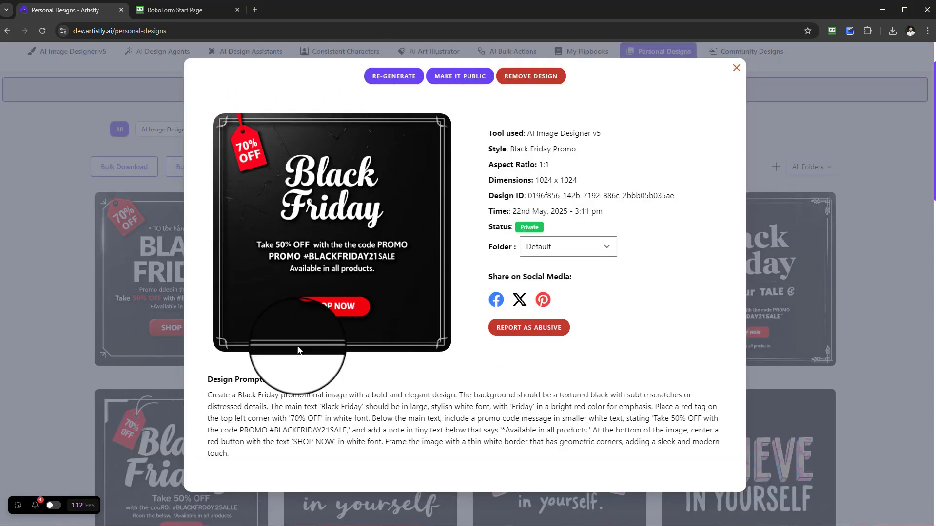
pyautogui.click(394, 76)
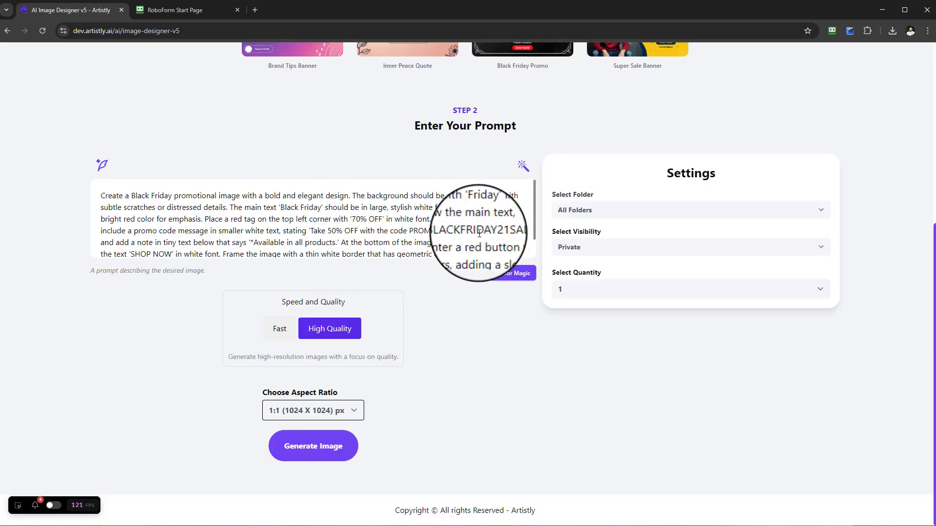
pyautogui.scroll(5, 495, 273)
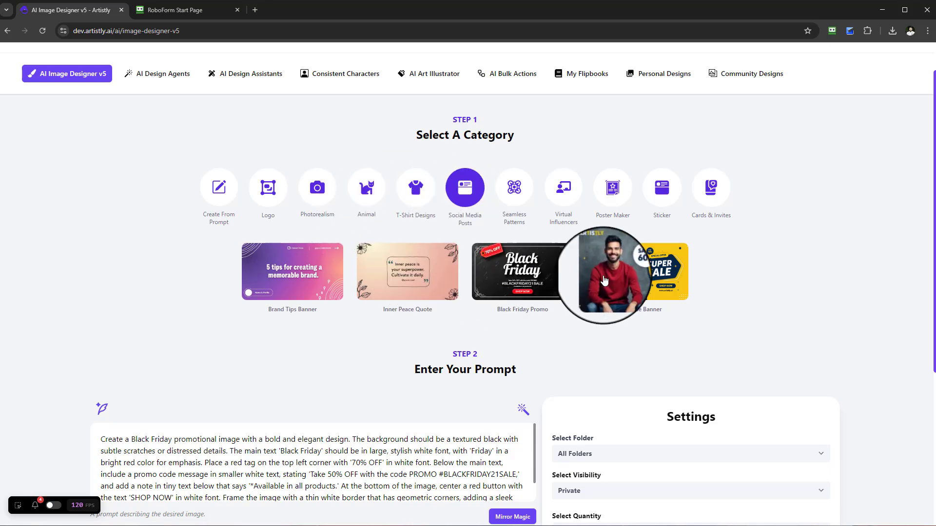
# - Apply the Super Sale Banner template prompt and set Select Quantity to 4 images
pyautogui.click(665, 286)
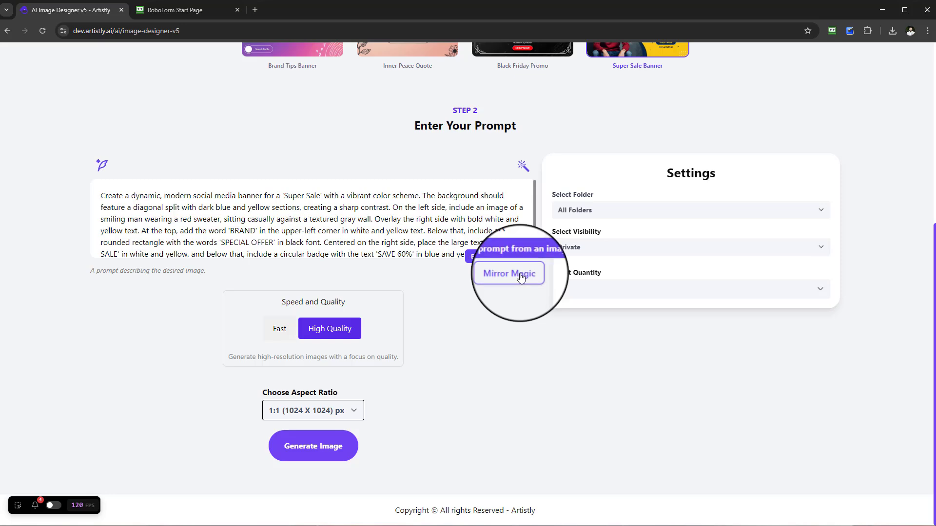
pyautogui.scroll(2, 521, 278)
pyautogui.scroll(4, 521, 285)
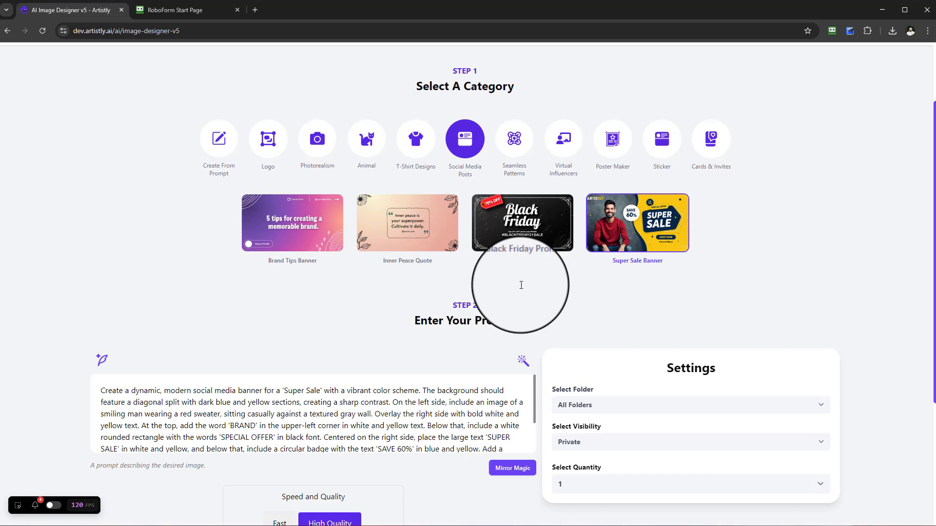
pyautogui.scroll(-4, 521, 288)
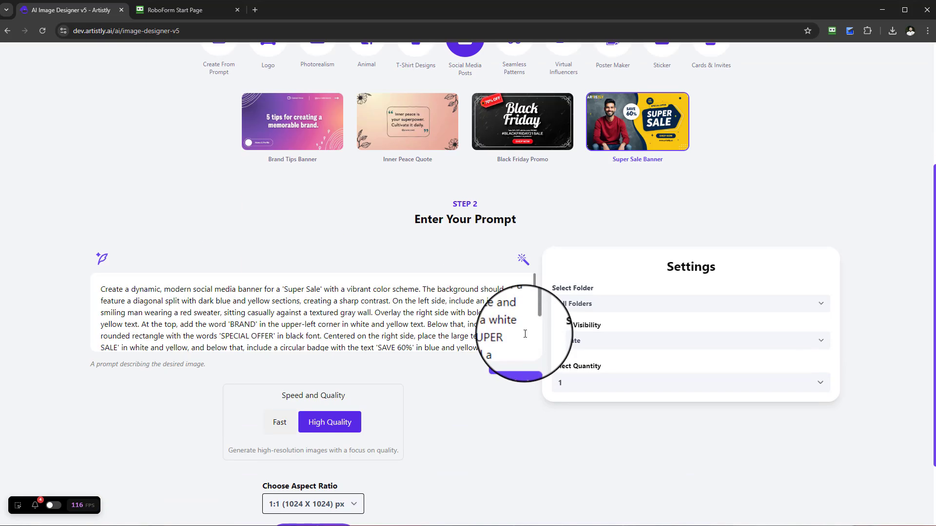
pyautogui.scroll(-2, 525, 334)
pyautogui.scroll(-2, 583, 338)
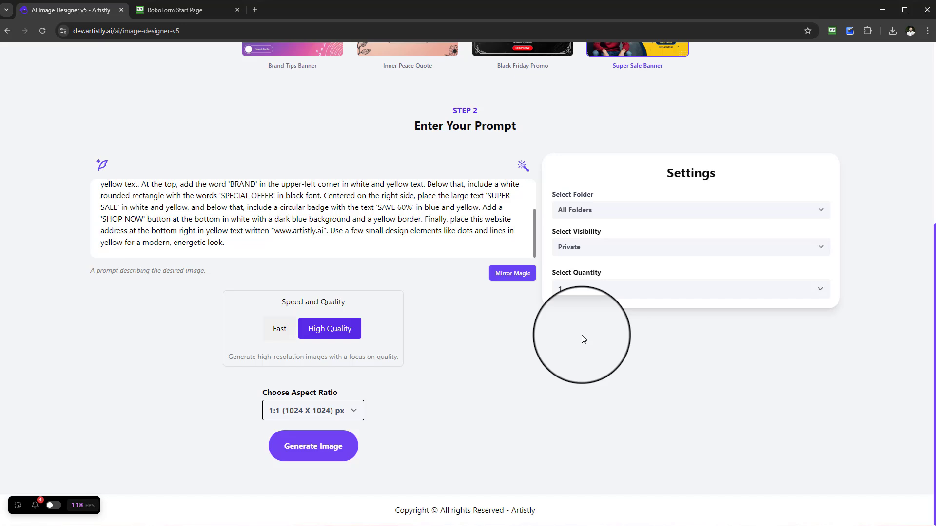
pyautogui.scroll(3, 543, 334)
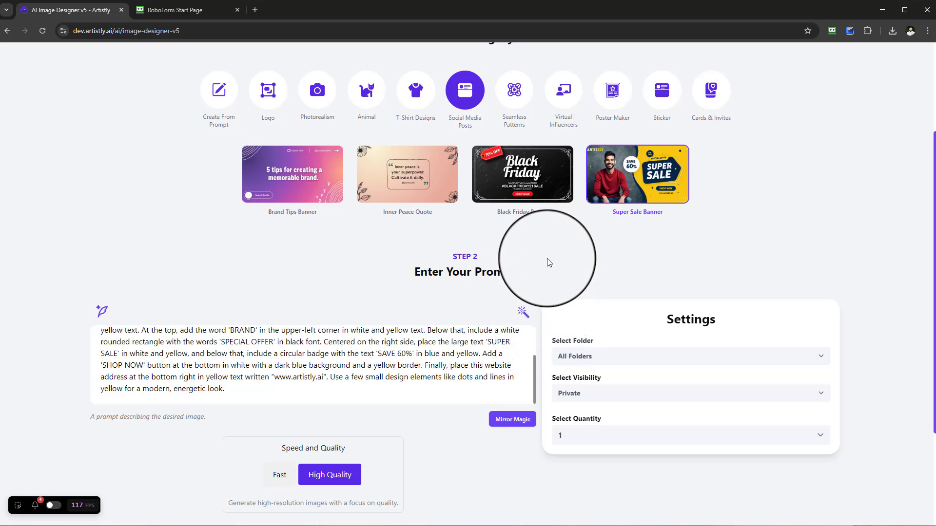
pyautogui.scroll(2, 550, 261)
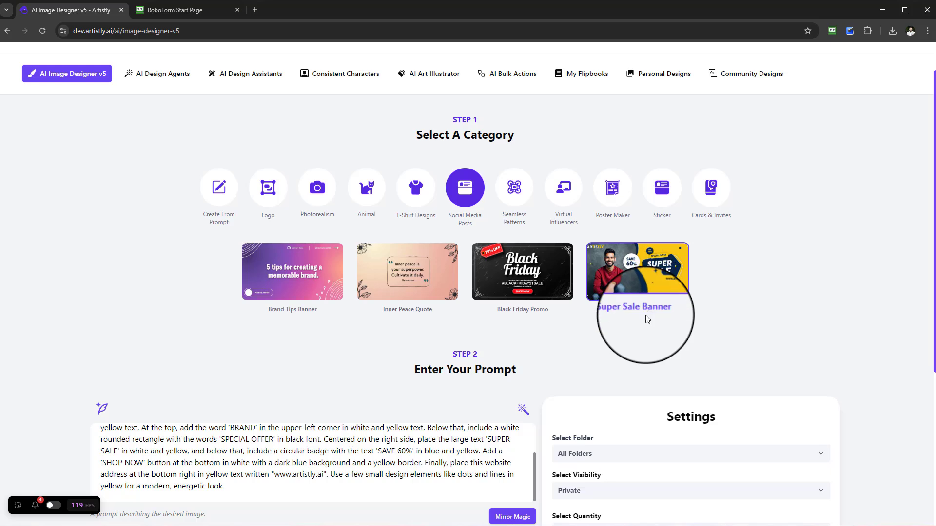
pyautogui.scroll(-3, 610, 359)
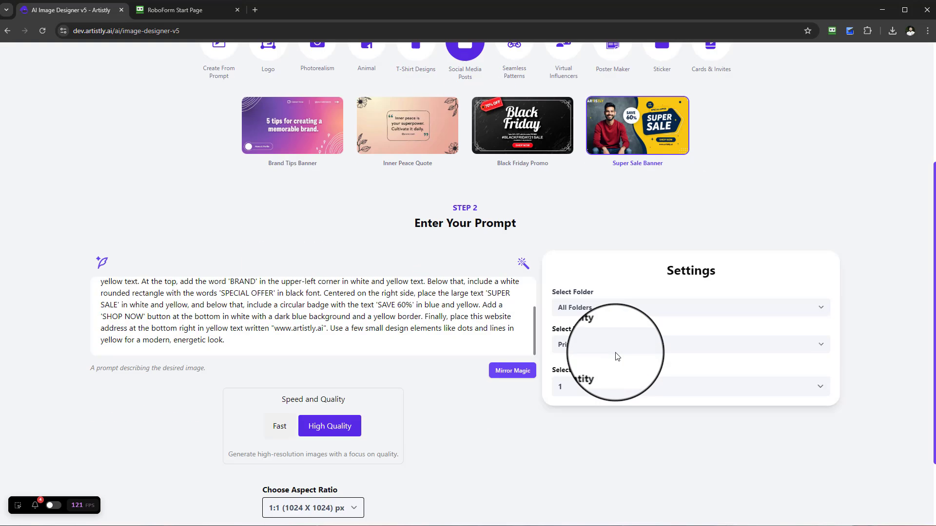
pyautogui.click(590, 386)
pyautogui.click(580, 451)
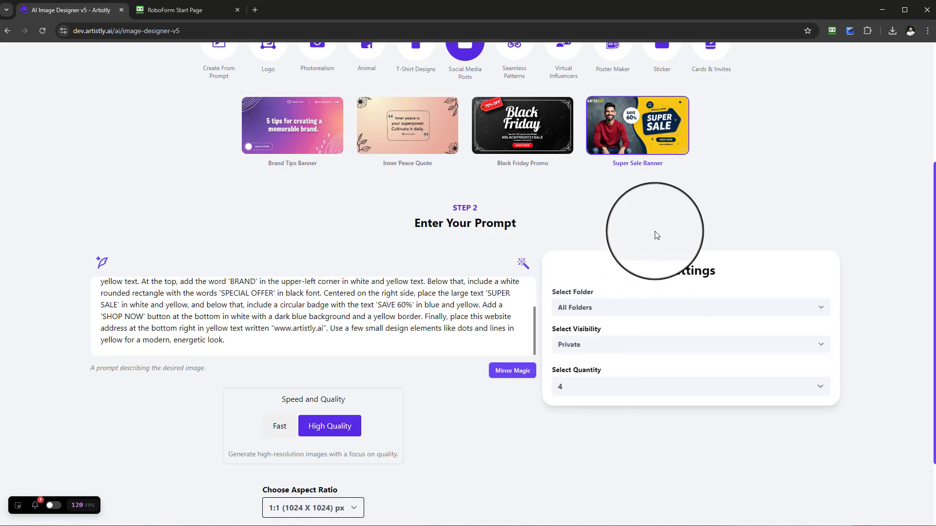
pyautogui.scroll(4, 654, 234)
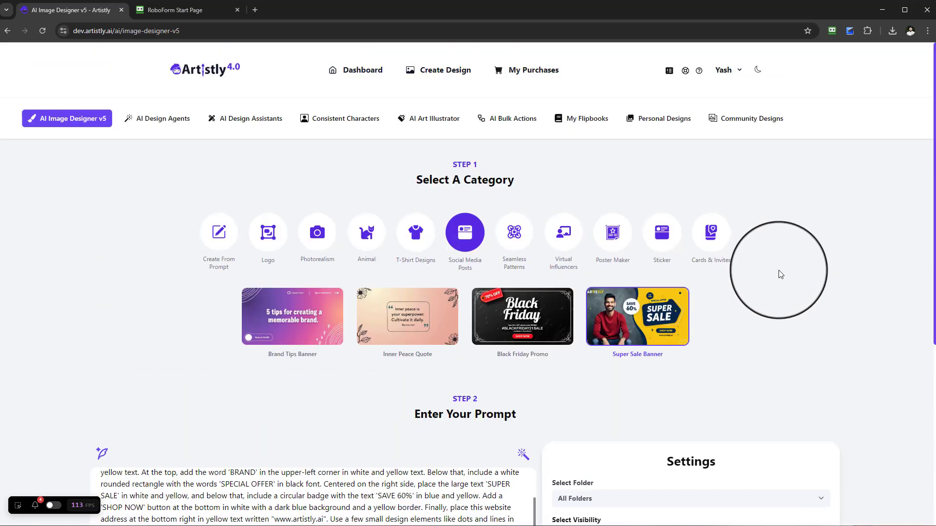
pyautogui.scroll(-3, 781, 267)
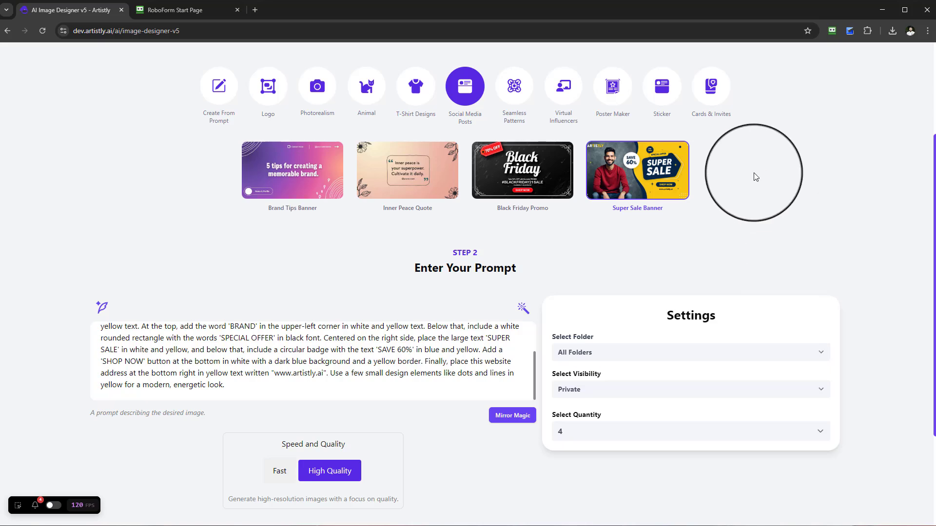
pyautogui.scroll(3, 759, 196)
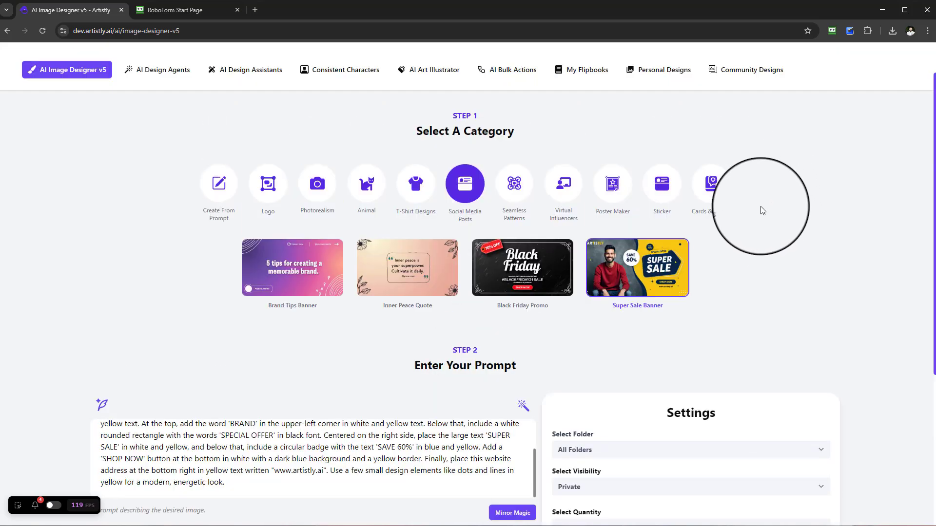